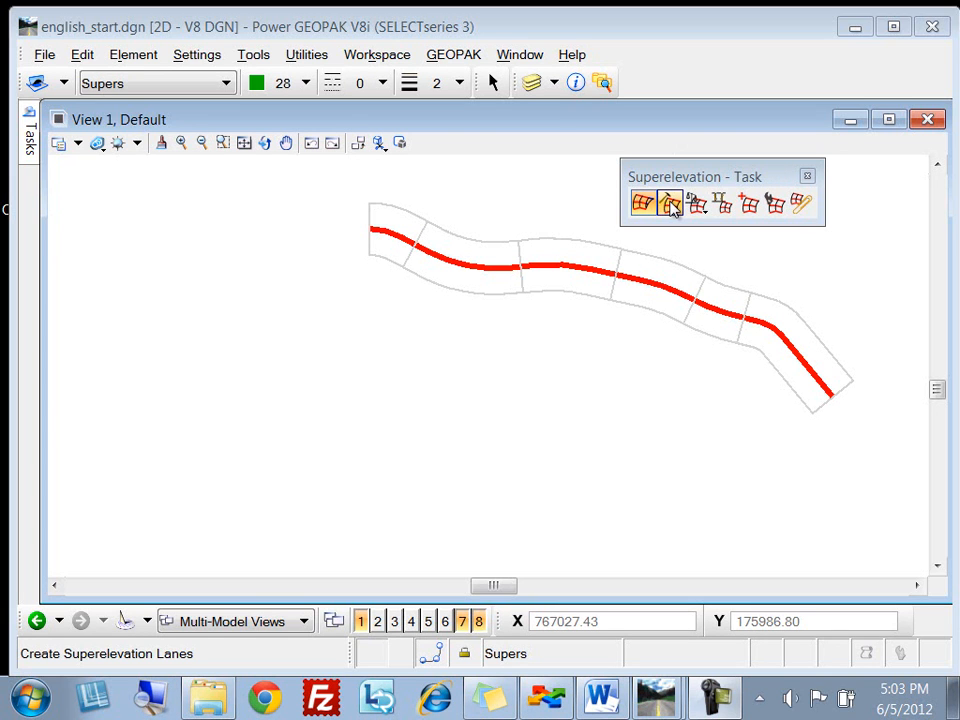
Create superelevation lane RT-1 right of the centerline with inside edge offset 0.00, width 12.00 and normal cross slope -1.50%.
click(671, 203)
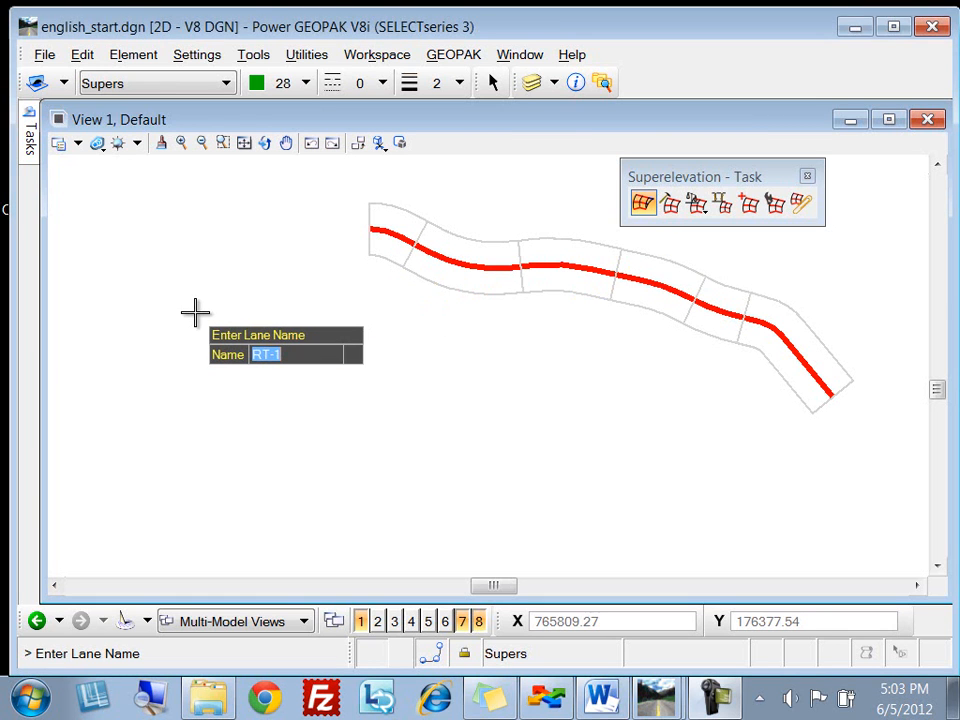
click(264, 315)
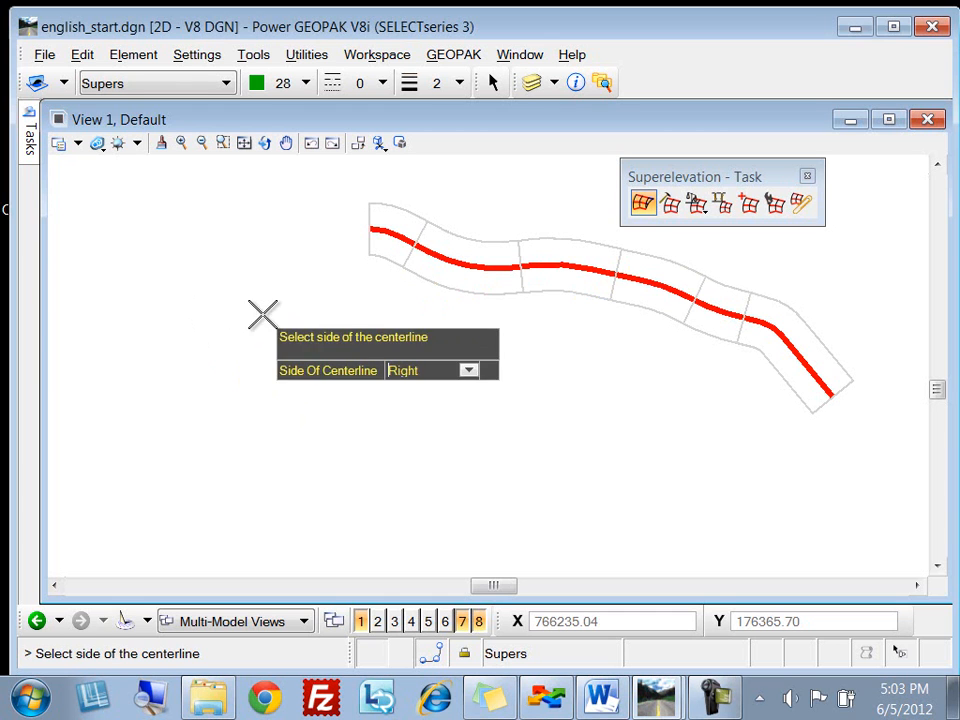
click(199, 326)
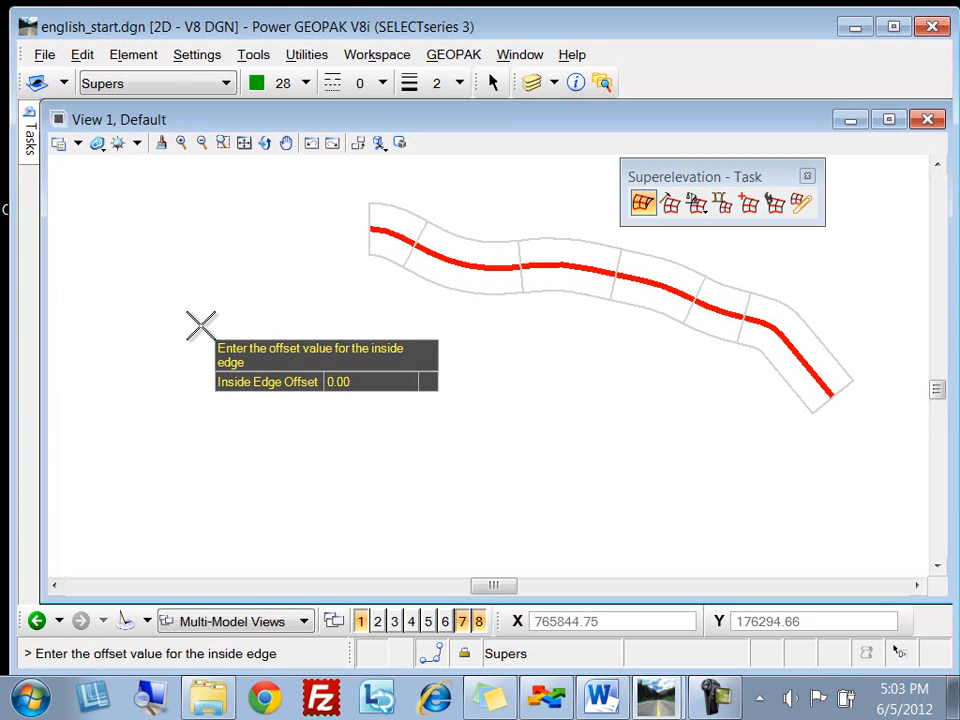
click(199, 326)
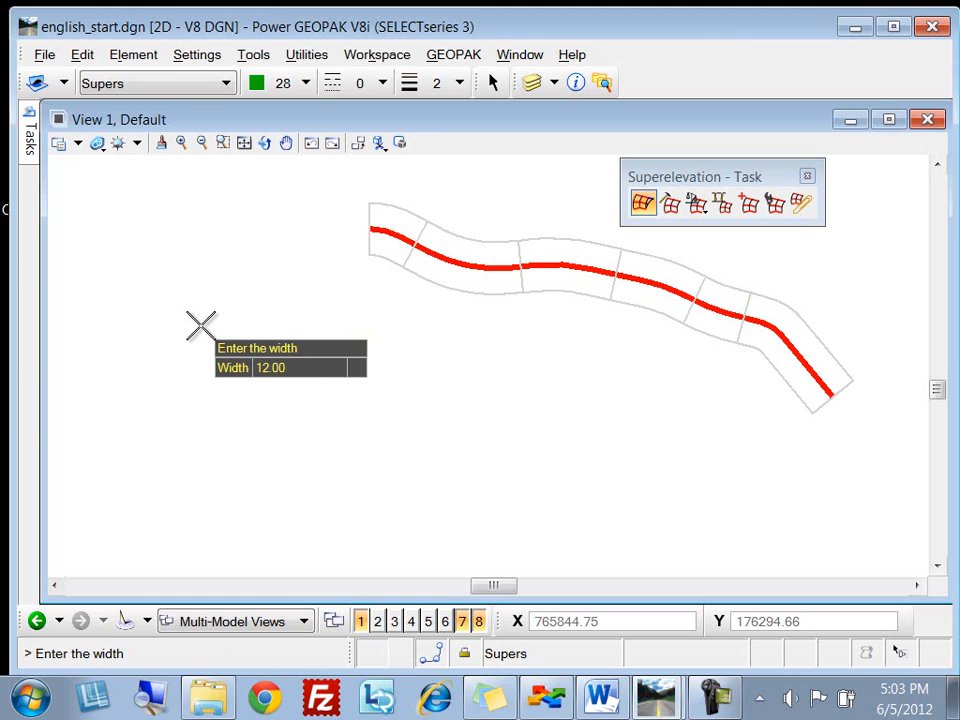
click(199, 326)
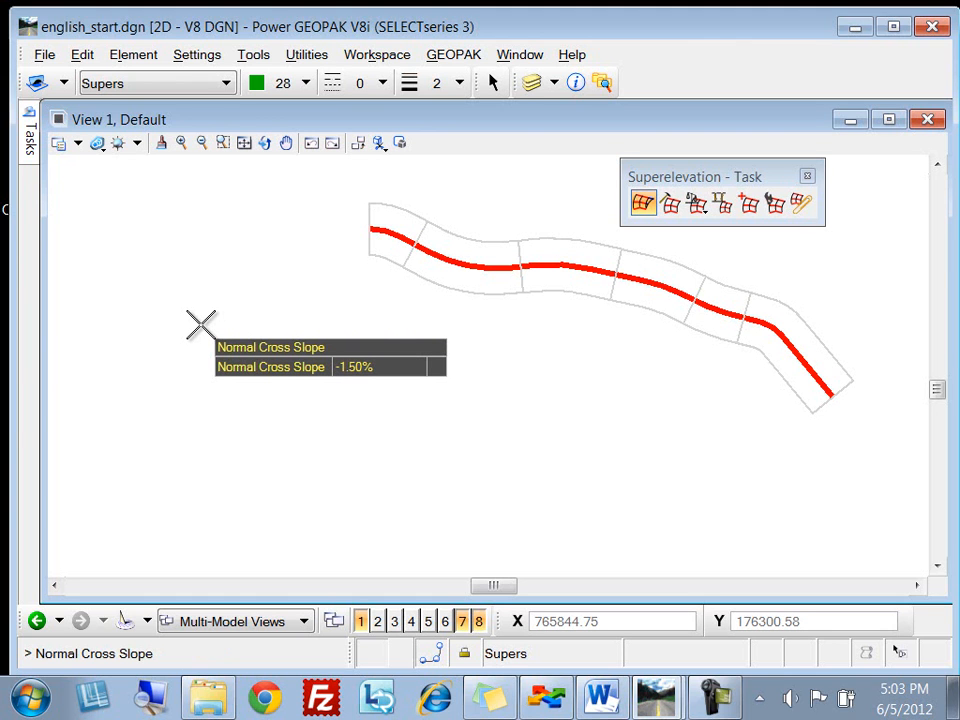
click(199, 326)
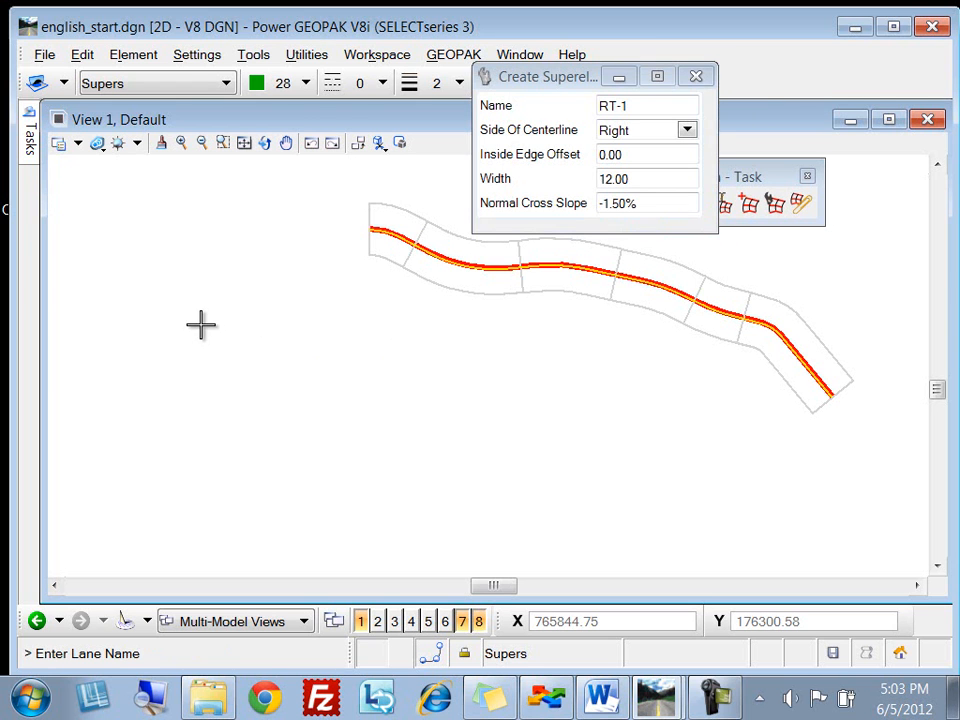
Define another superelevation lane named RT-2 on the right side of the centerline.
scroll(395, 232, up, 5)
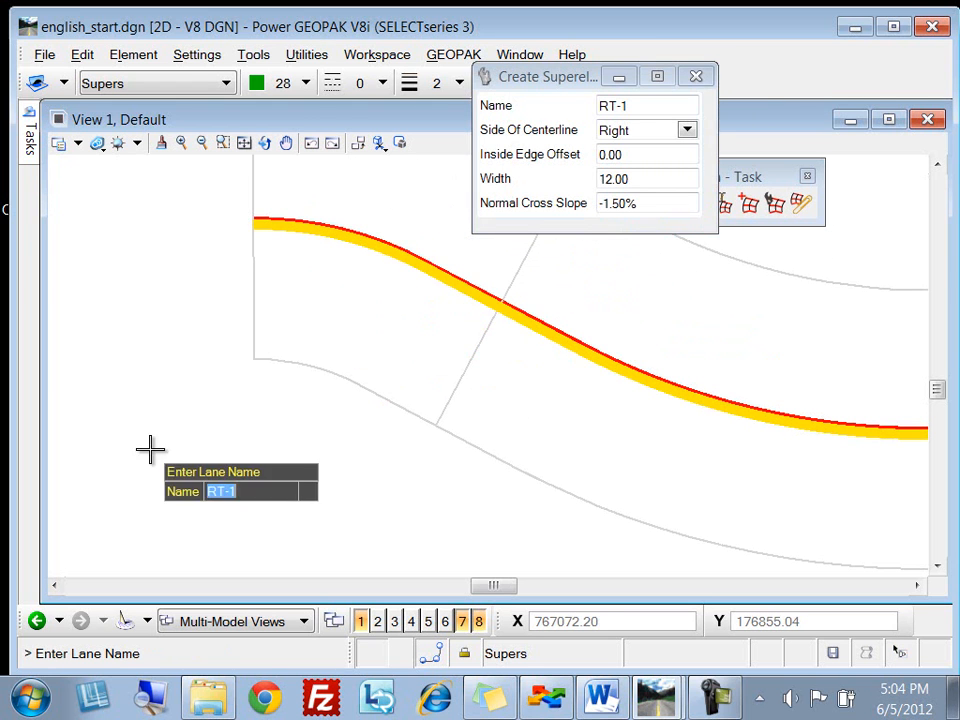
key(End)
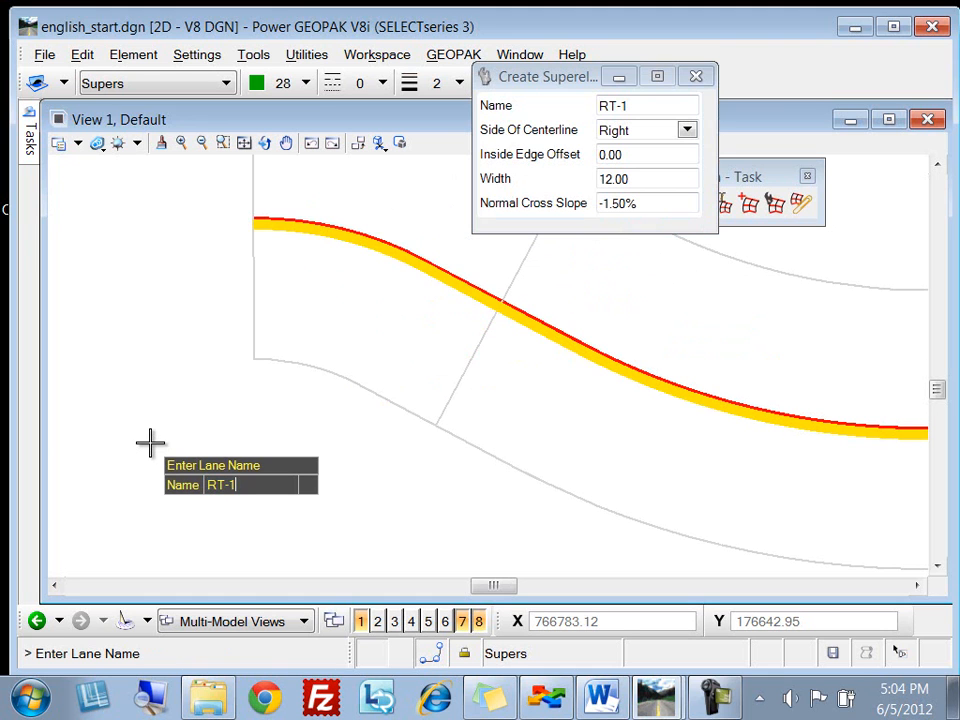
key(BackSpace)
text(2)
key(Return)
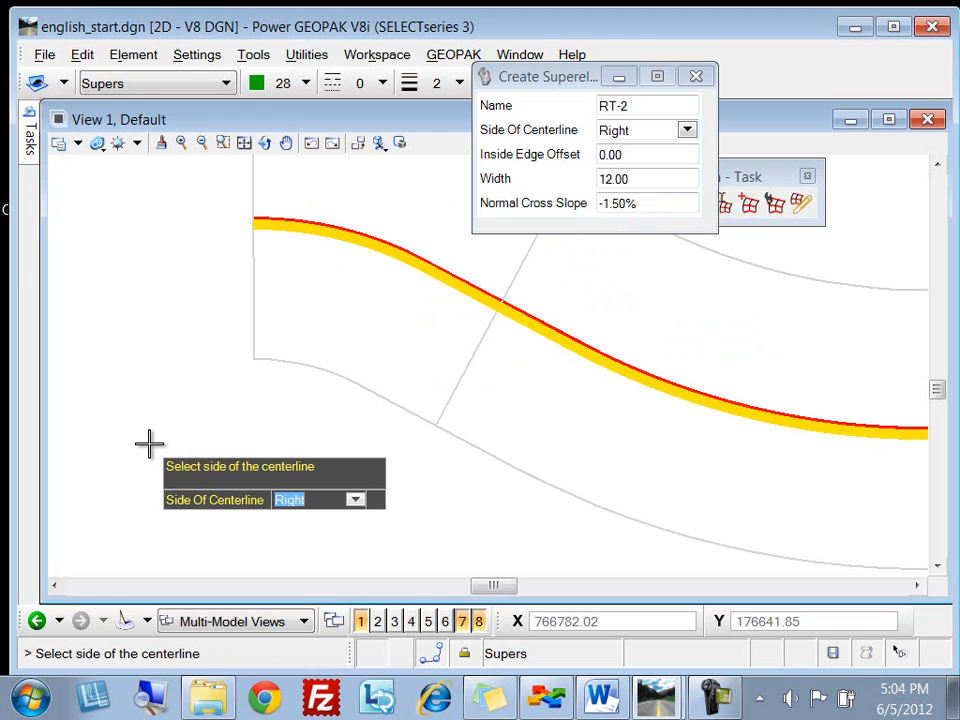
key(Return)
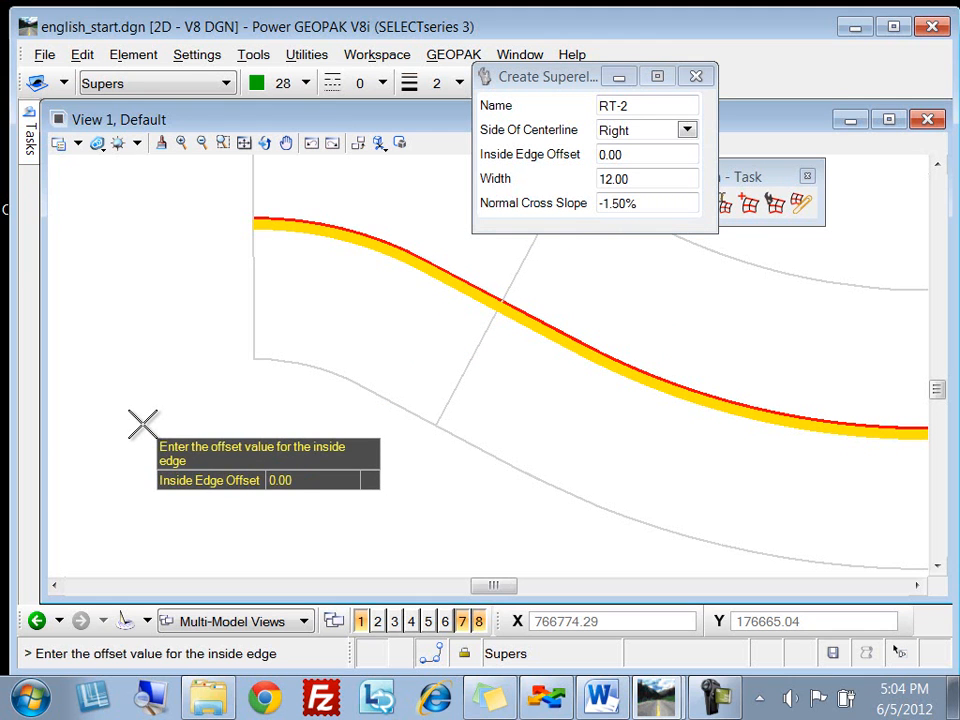
Set lane RT-2's inside edge offset to 12 and accept a width of 12.00.
key(Delete)
text(12)
key(Return)
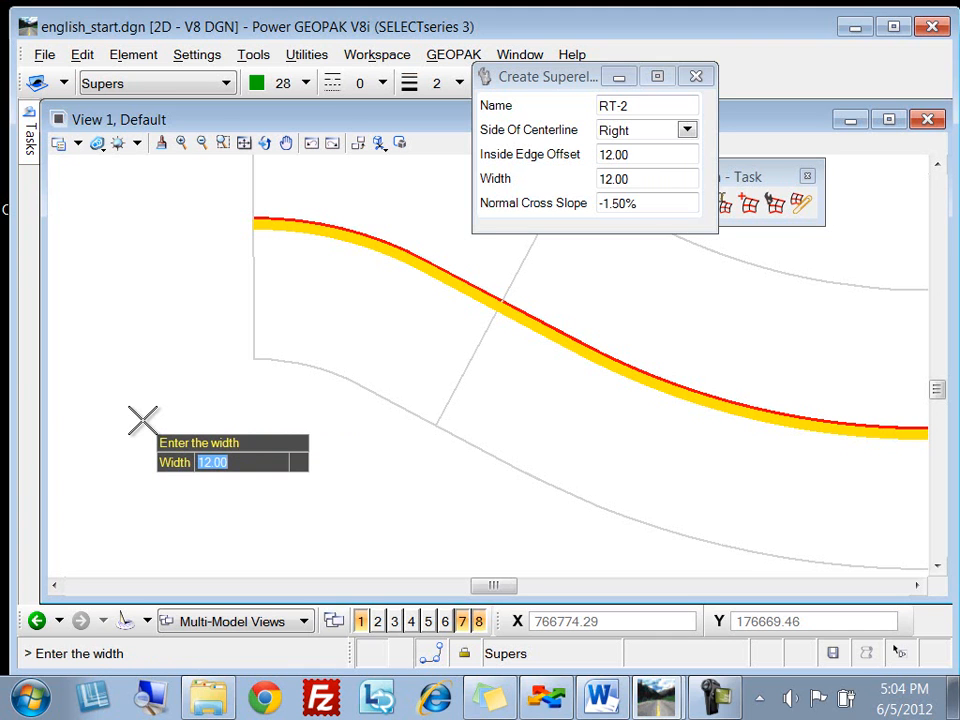
key(Return)
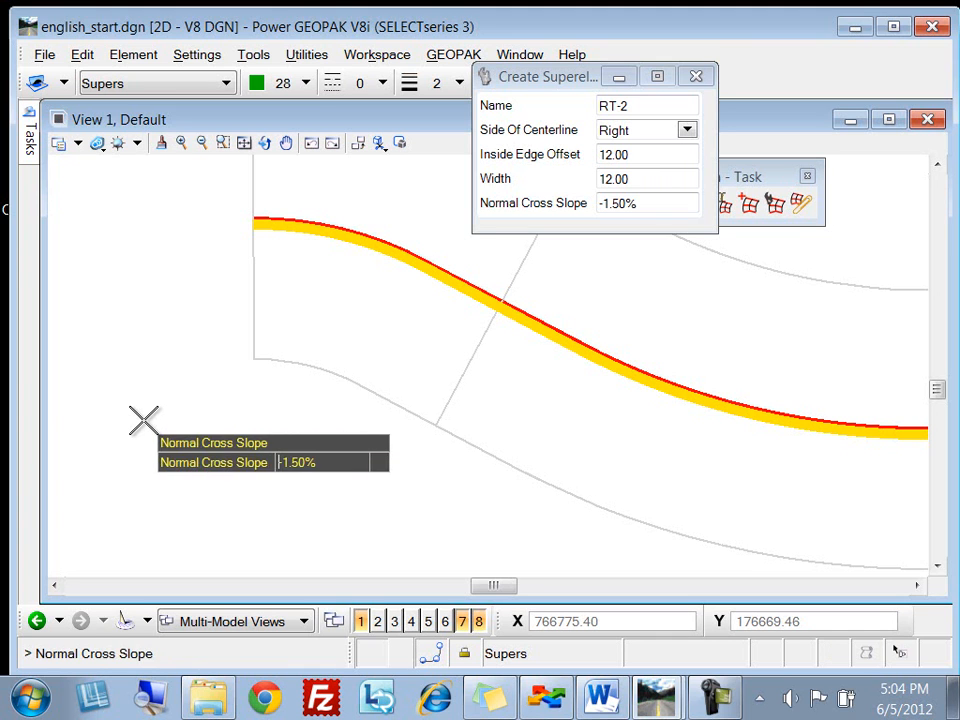
Complete lane RT-2 with a normal cross slope of -2%.
key(Right)
key(Right)
key(Right)
key(Right)
key(BackSpace)
key(BackSpace)
key(BackSpace)
key(BackSpace)
key(BackSpace)
key(BackSpace)
text(-2)
key(Return)
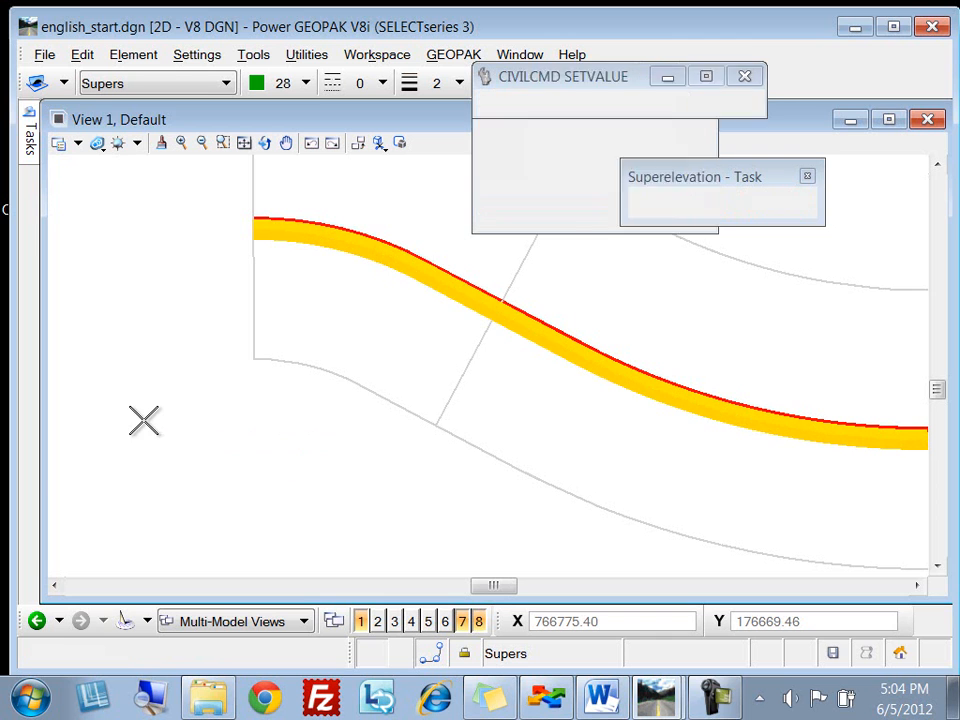
Create lane LT-2 left of the centerline with inside edge offset 12.00, width 12.00 and normal cross slope -2.00%.
scroll(360, 240, up, 2)
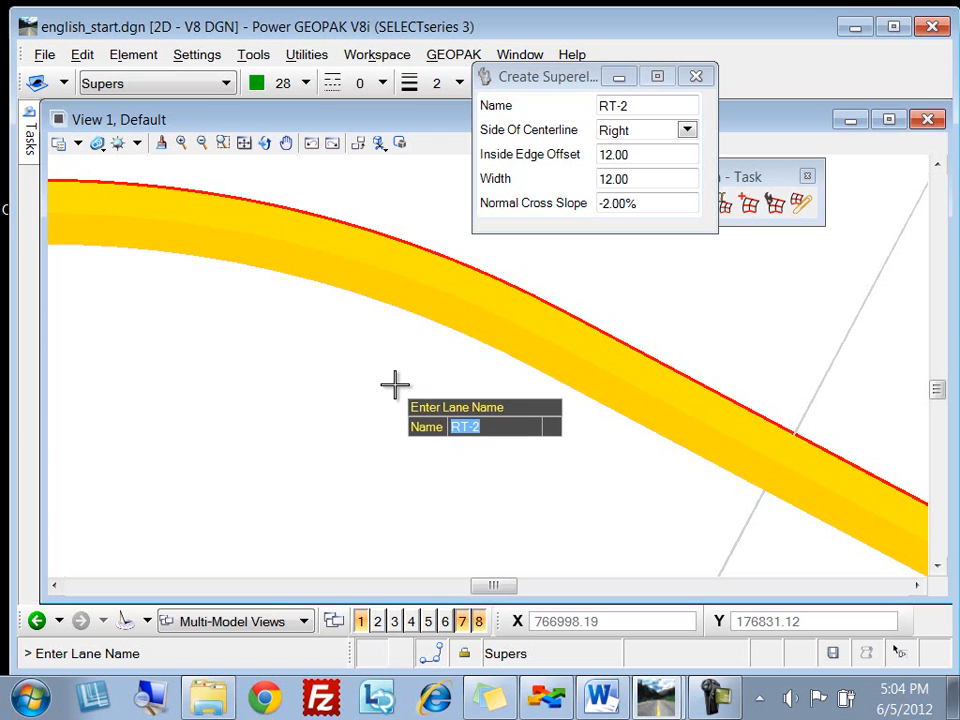
scroll(394, 384, down, 2)
scroll(394, 384, down, 1)
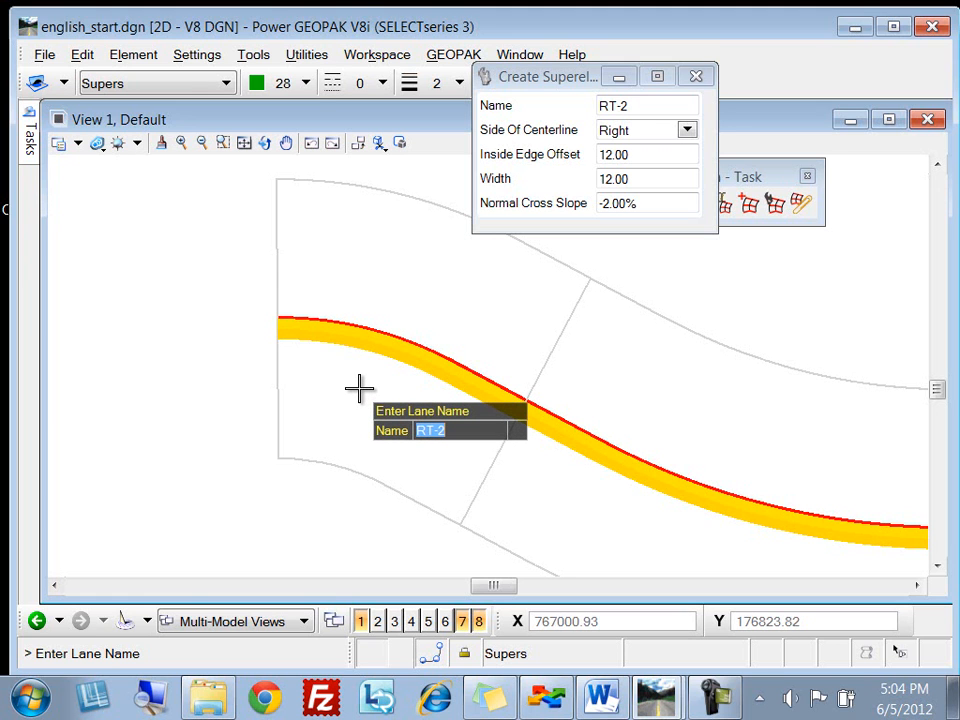
text(LT-2)
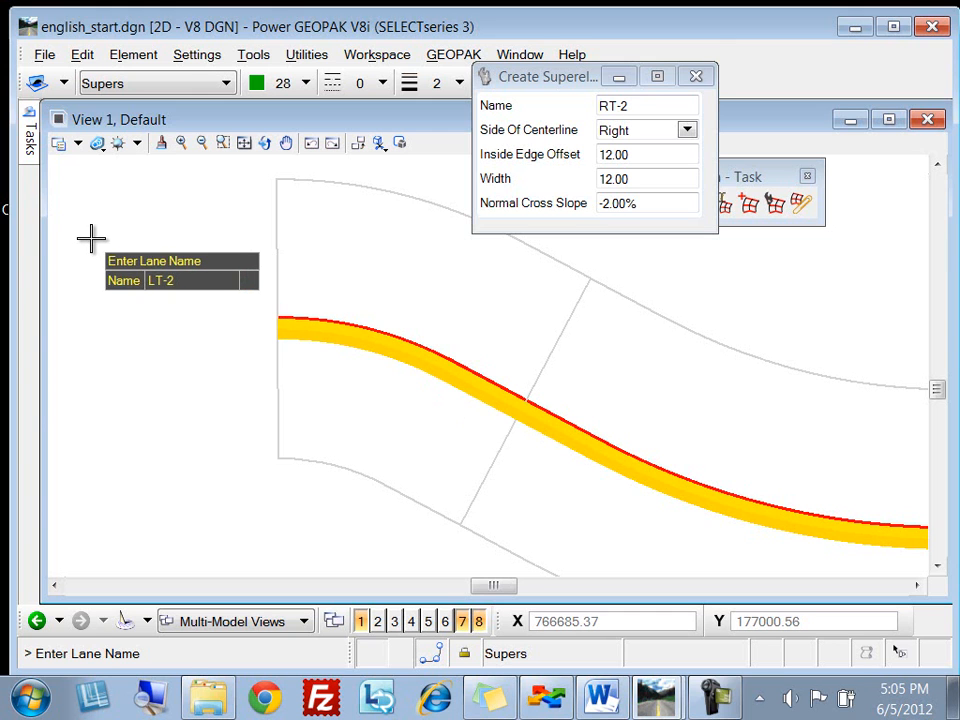
key(Return)
key(Down)
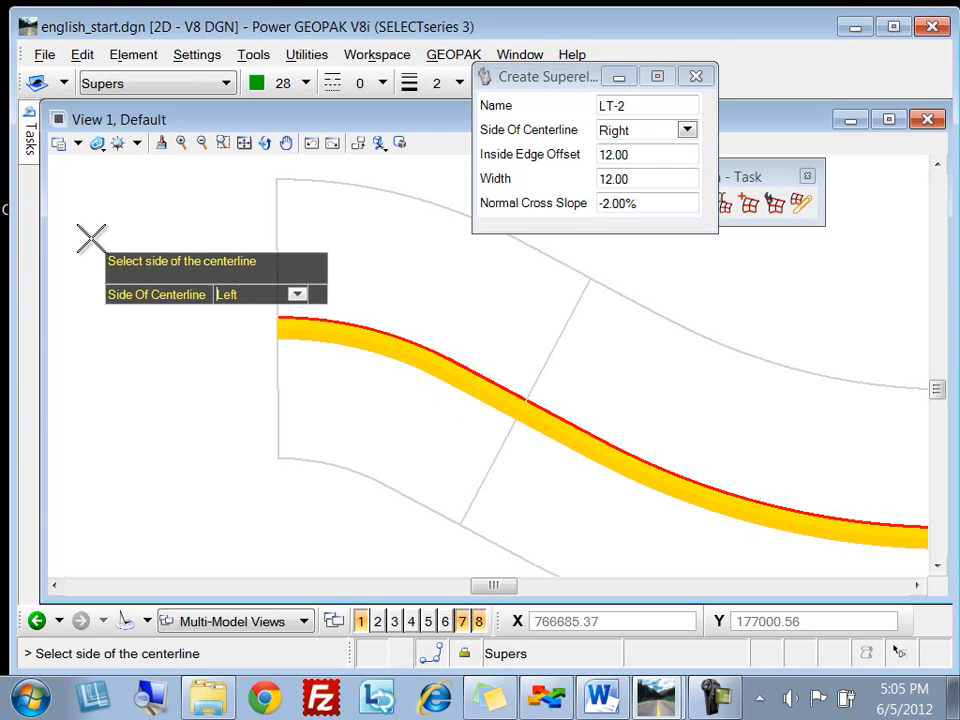
key(Return)
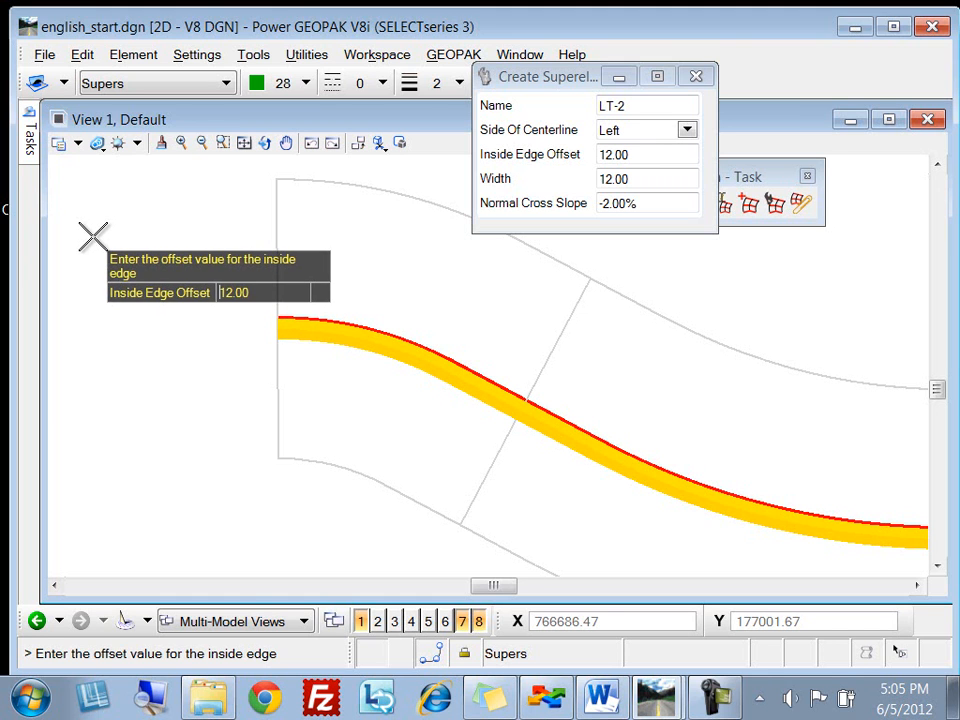
key(Return)
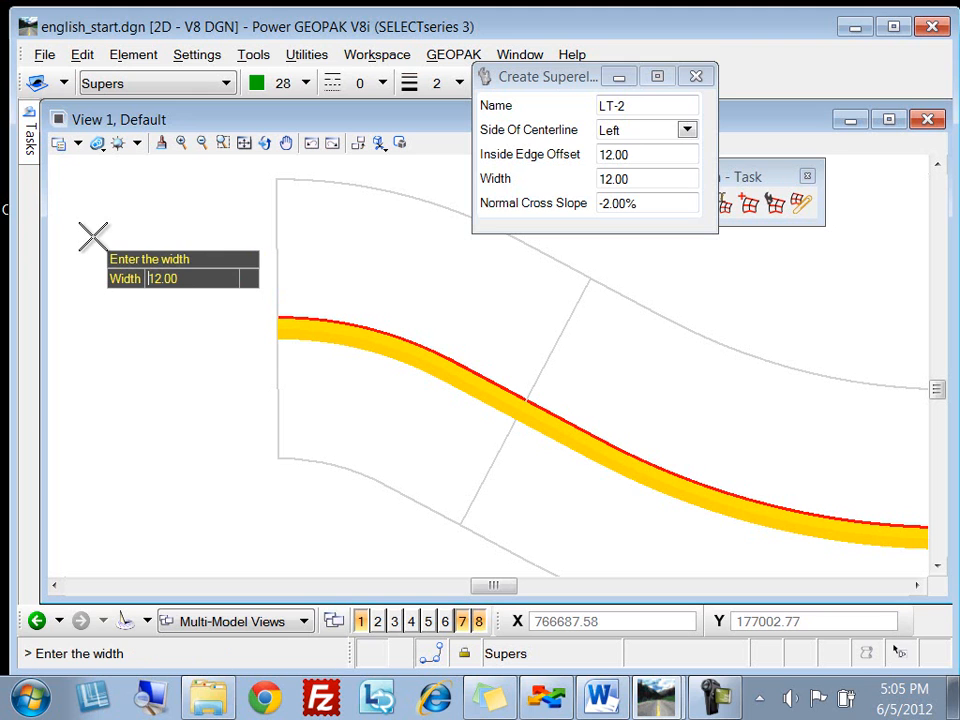
key(Return)
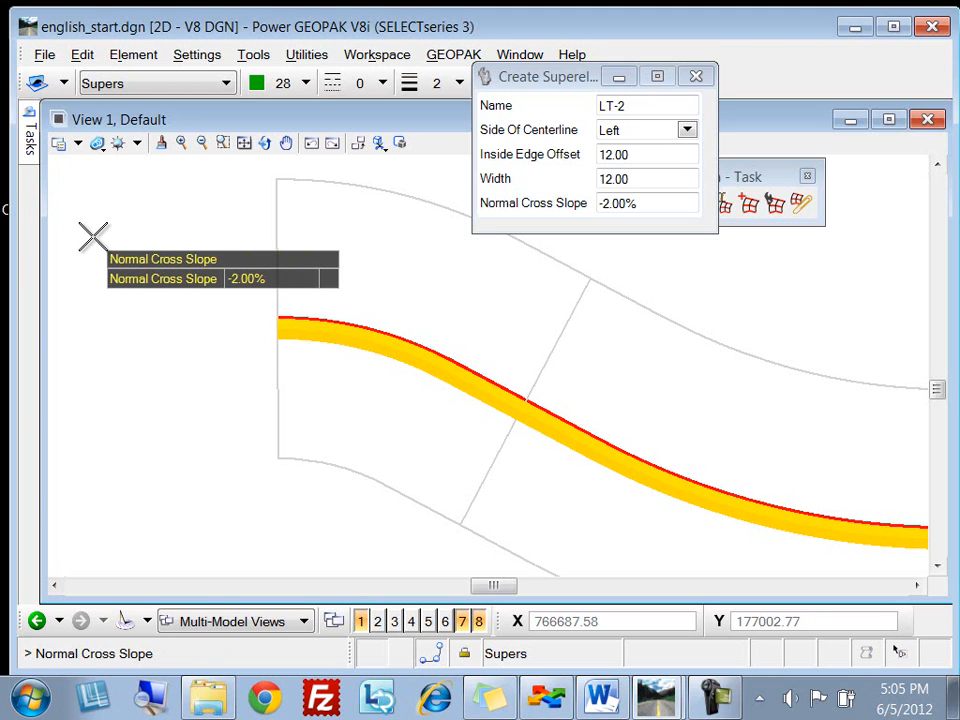
key(Return)
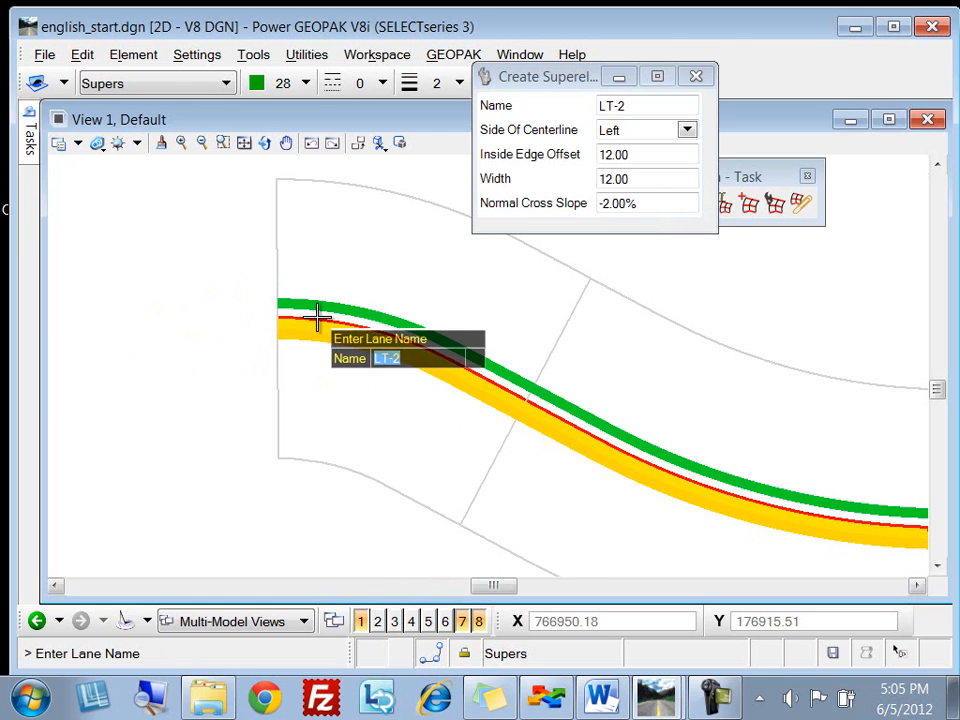
Define another superelevation lane named LT-1 on the left side of the centerline.
key(End)
key(BackSpace)
text(1)
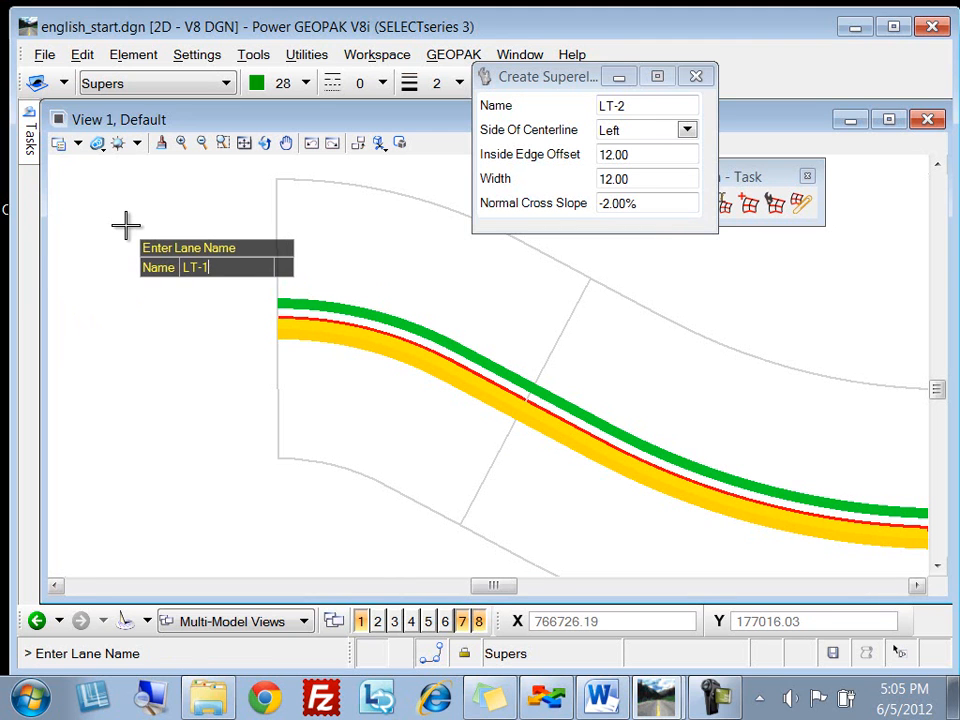
key(Return)
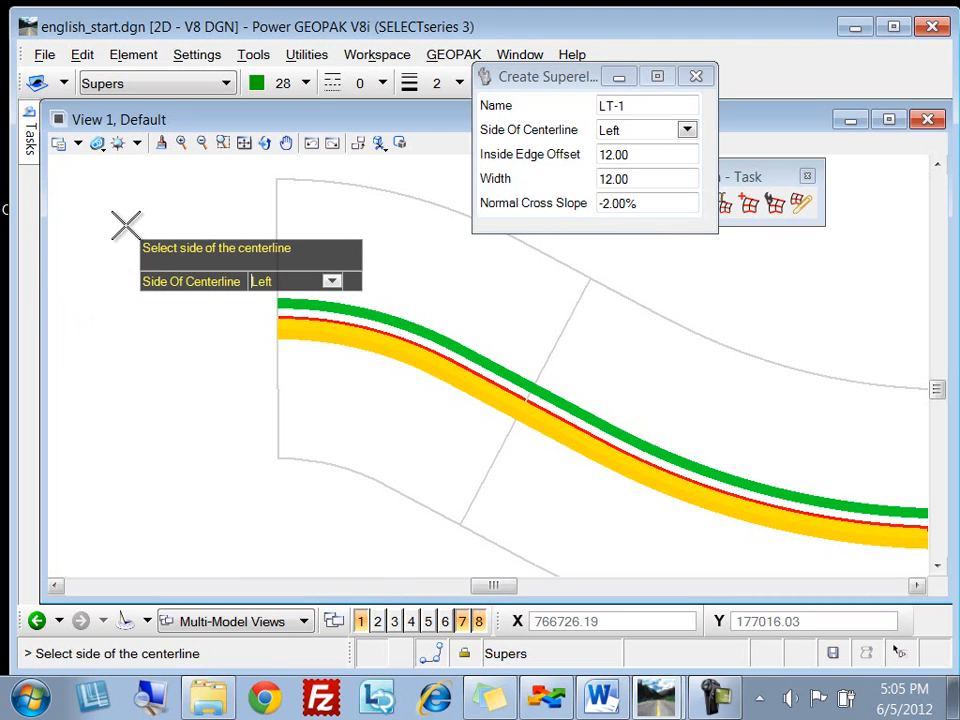
key(Return)
Set lane LT-1's inside edge offset to 0 and accept a width of 12.00.
key(Right)
key(Right)
key(BackSpace)
key(BackSpace)
text(0)
key(Return)
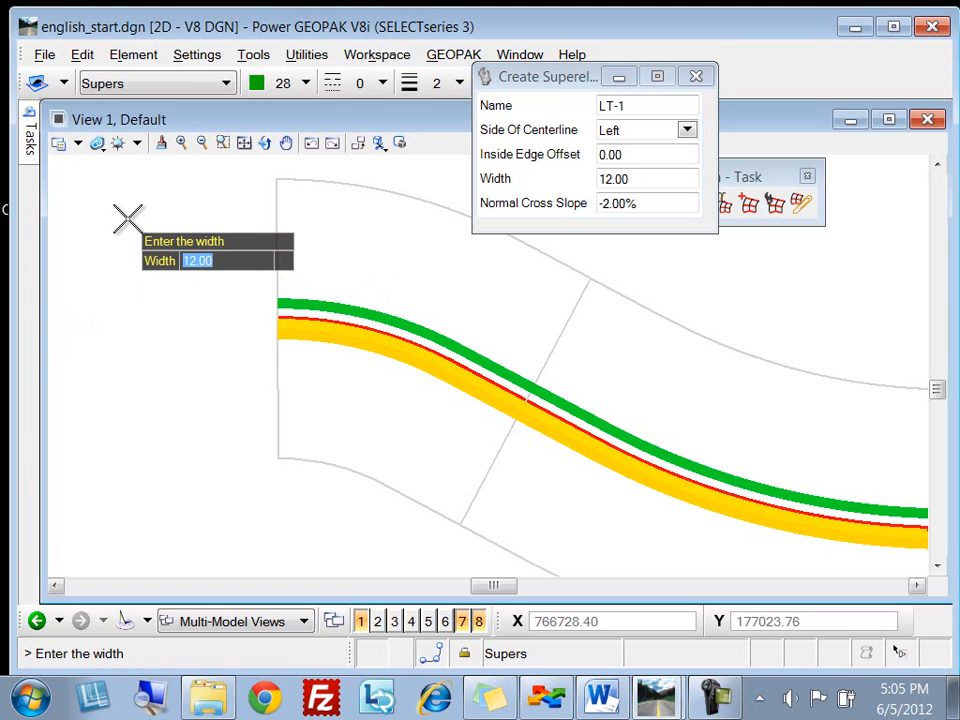
key(Return)
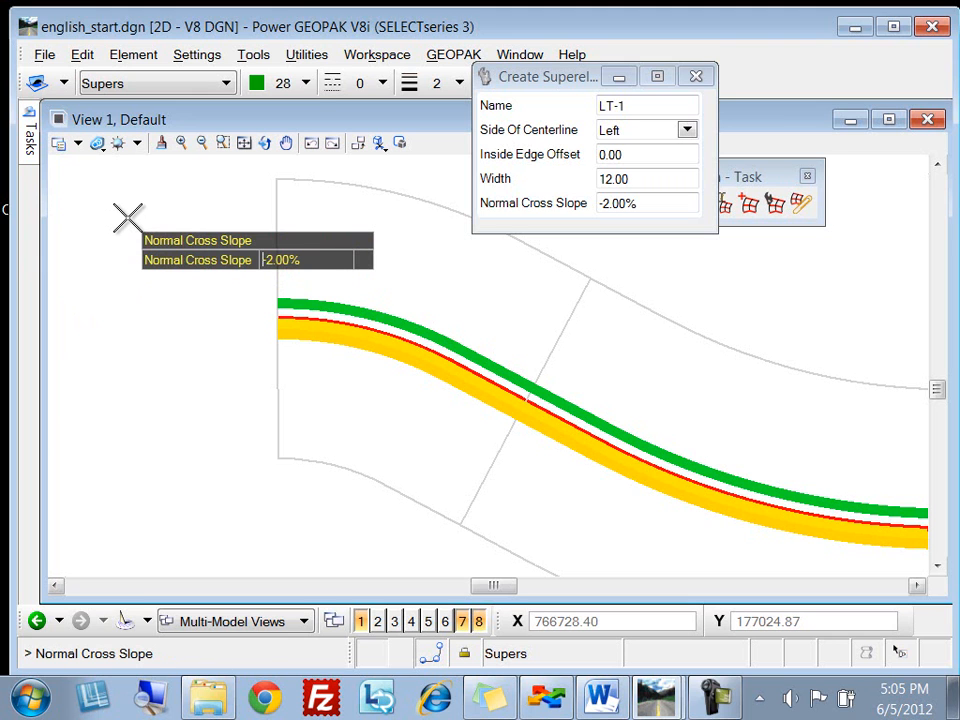
Complete lane LT-1 with a normal cross slope of -1.5%.
key(Right)
key(Right)
key(Right)
key(Right)
key(Right)
key(Right)
key(BackSpace)
key(BackSpace)
key(BackSpace)
key(BackSpace)
key(BackSpace)
text(1.5)
key(Return)
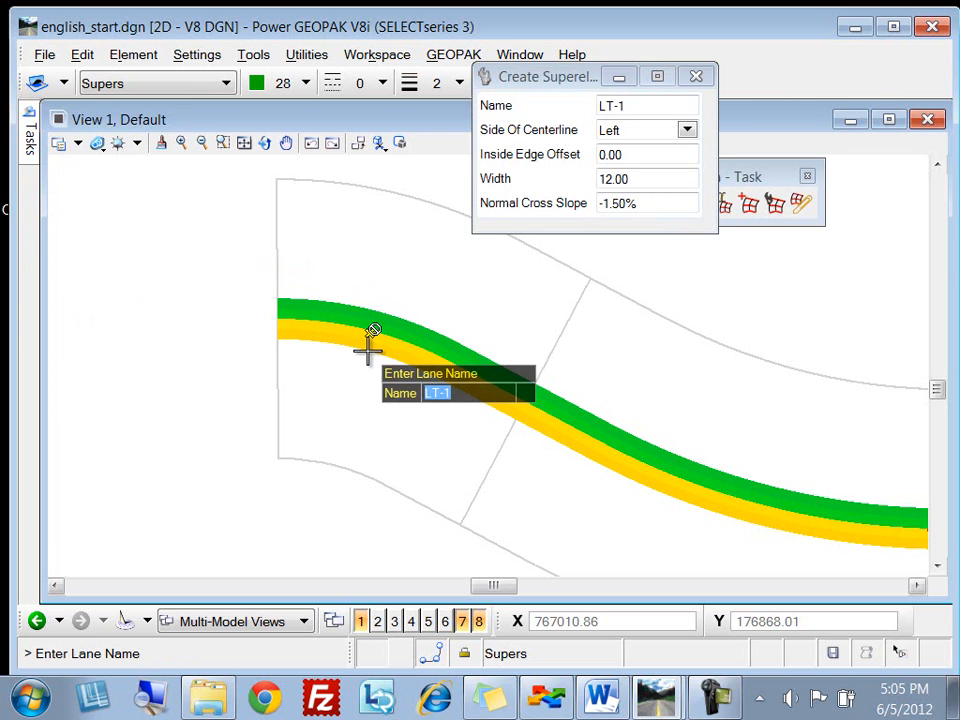
Examine the left and right superelevation lanes up close and along the alignment.
scroll(370, 258, up, 4)
scroll(368, 275, up, 3)
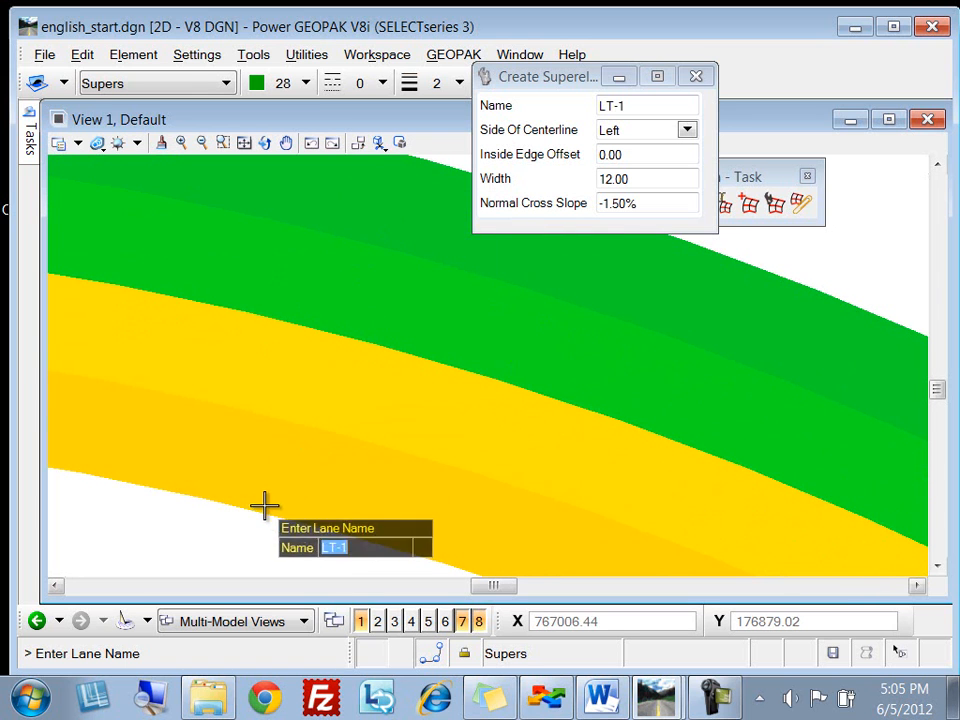
scroll(622, 381, down, 2)
scroll(622, 381, down, 1)
scroll(514, 388, down, 1)
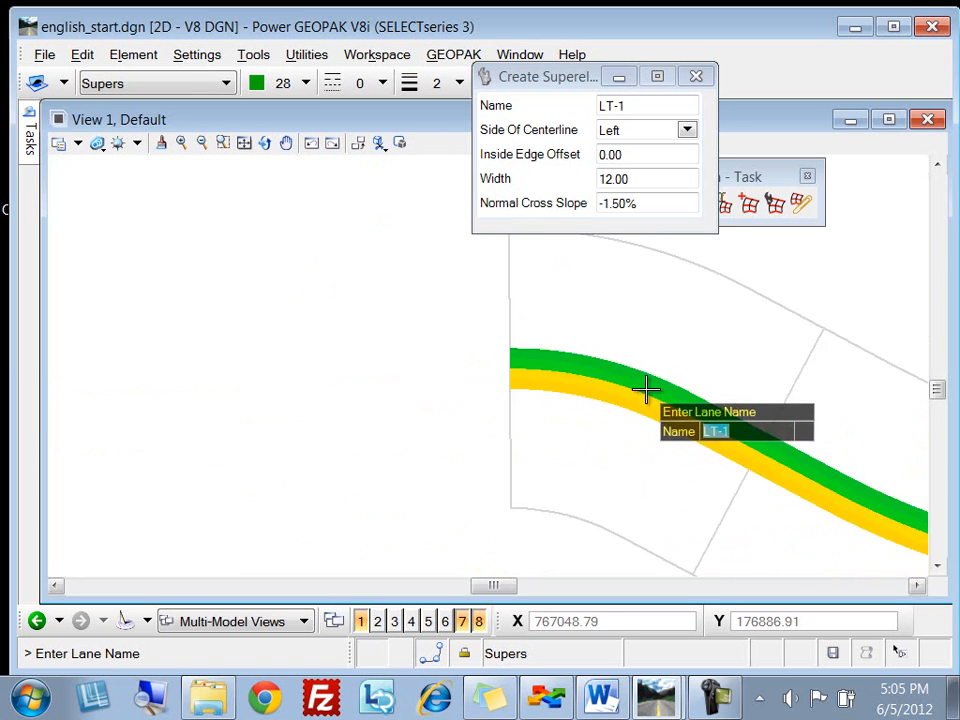
click(917, 587)
click(917, 587)
click(917, 587)
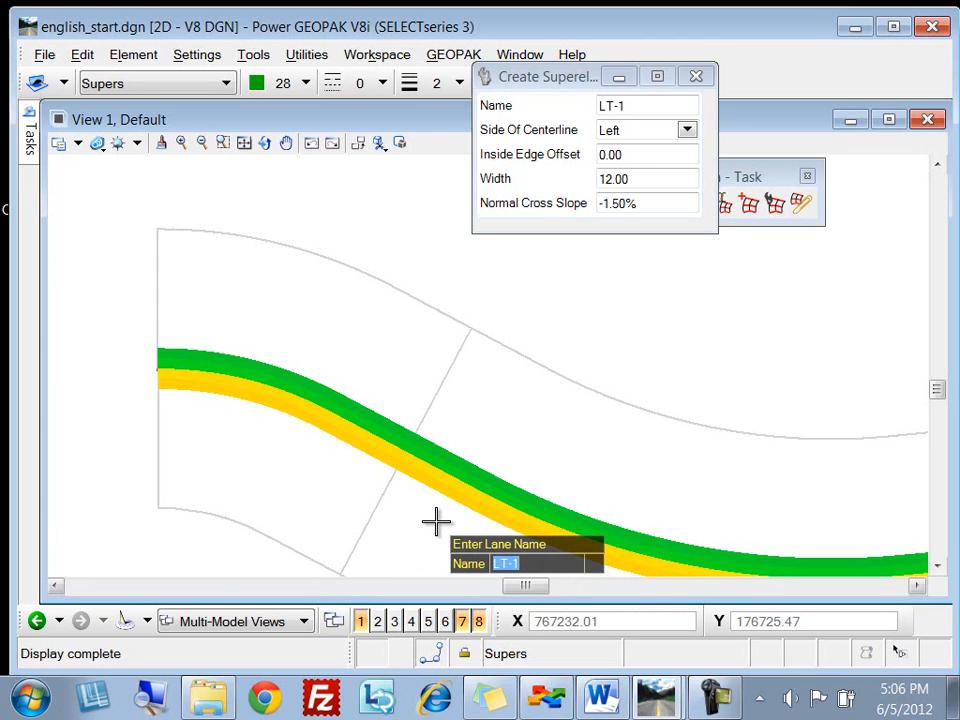
scroll(620, 508, down, 2)
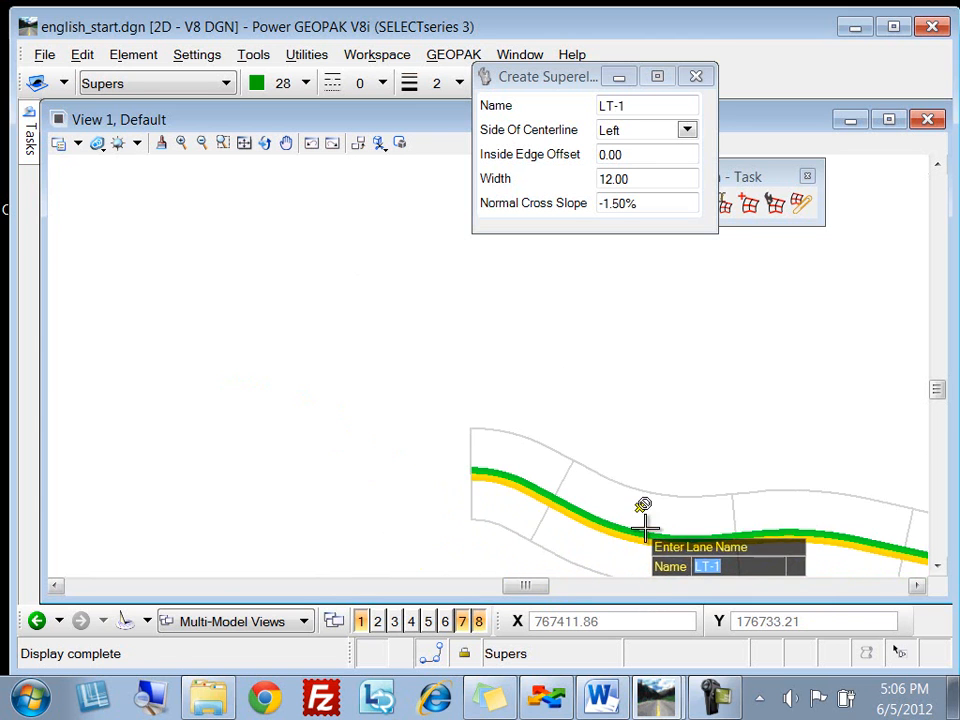
click(937, 565)
click(937, 565)
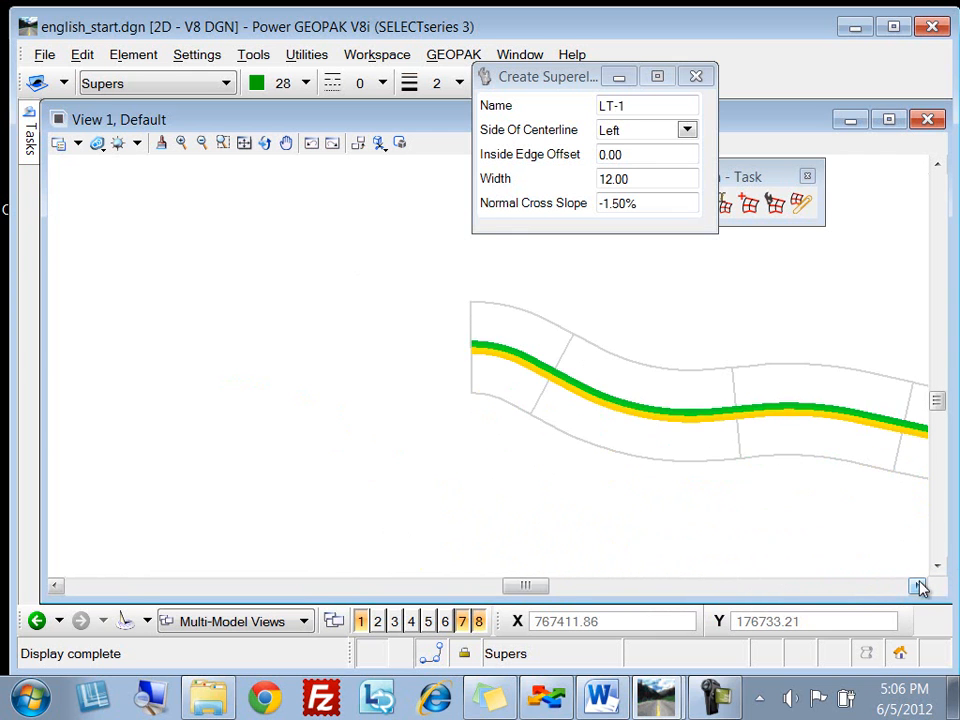
click(917, 584)
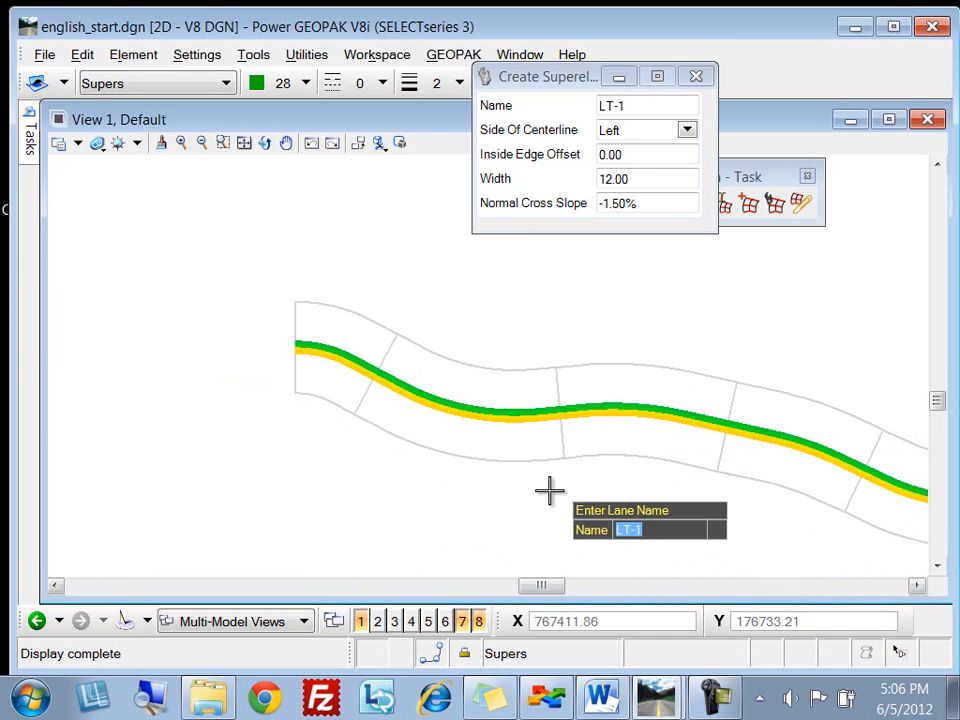
End lane creation, leave the superelevation calculation uncommitted, and identify the outer lane left of the centerline.
right_click(135, 440)
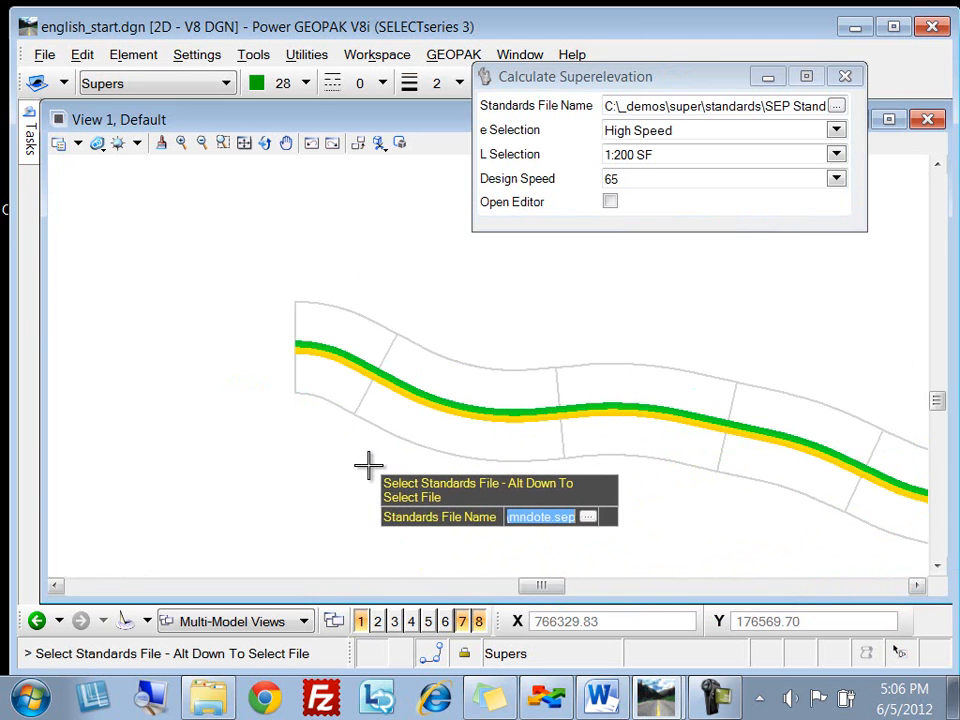
key(Escape)
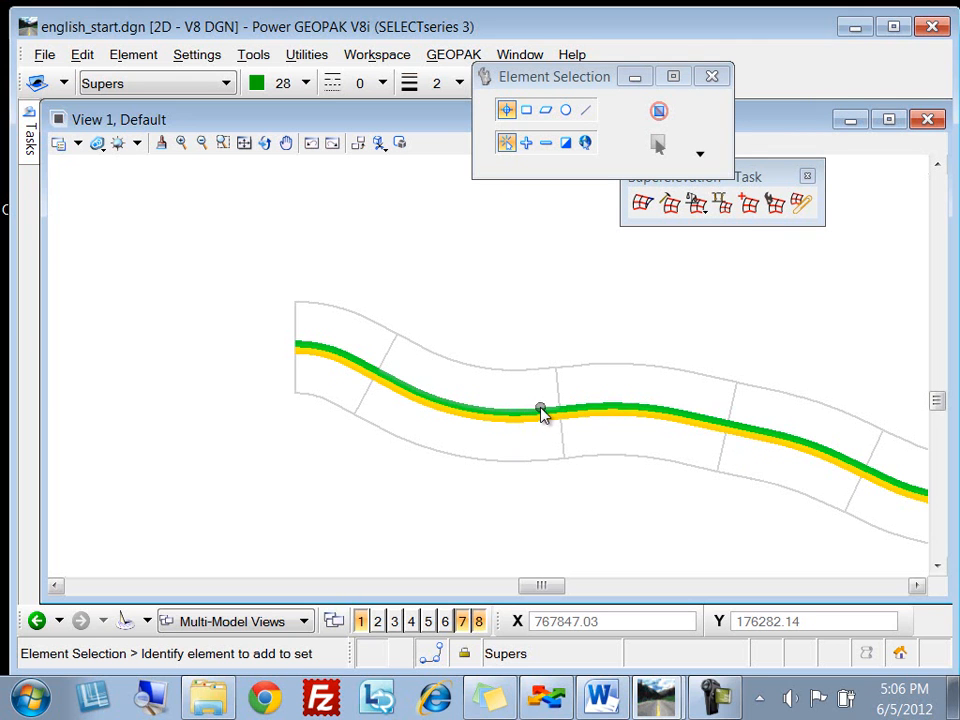
mouse_move(541, 415)
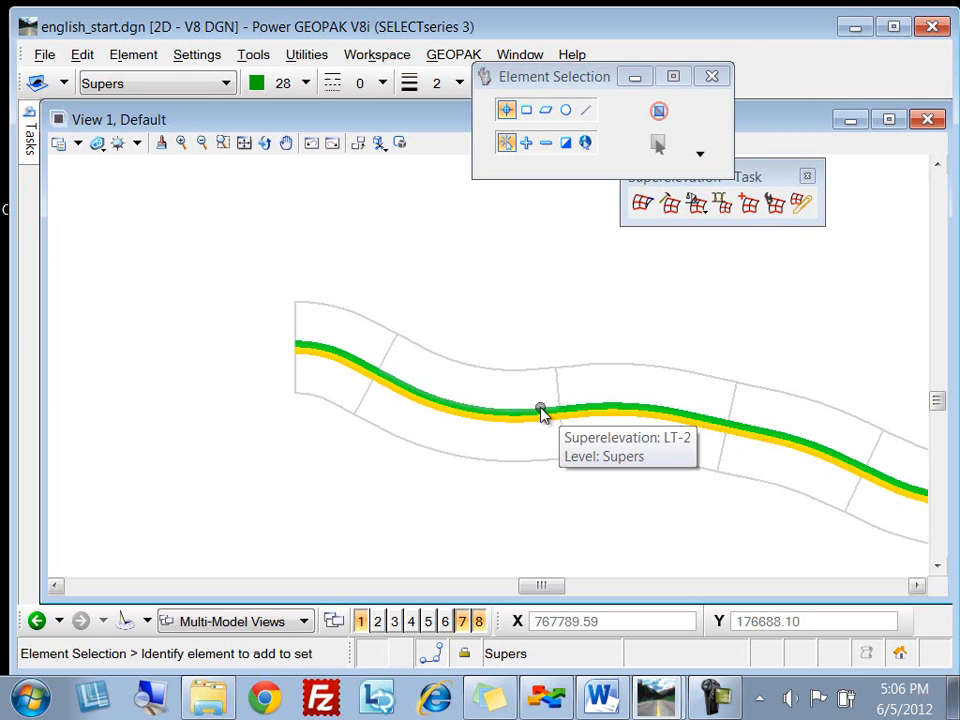